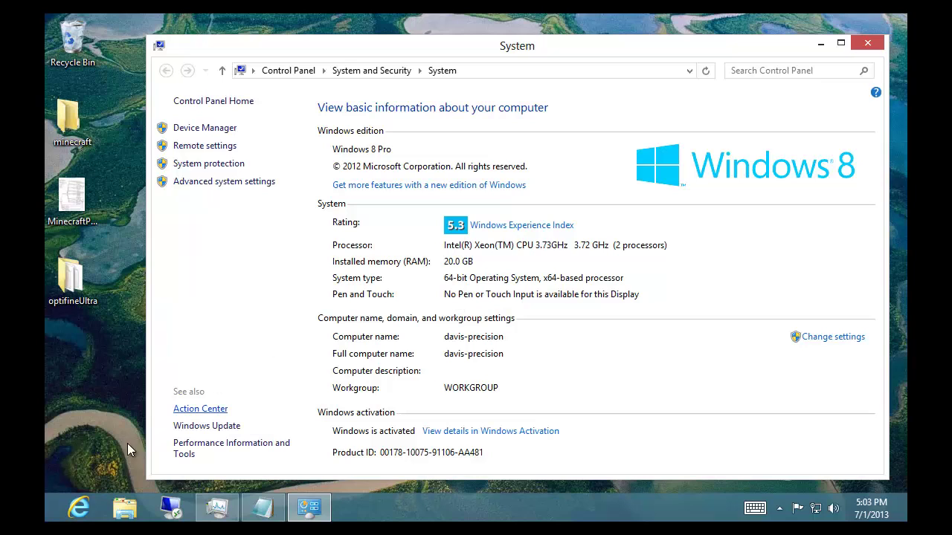
# - Search the system settings for "backup", open the File History page for saving backup copies, and maximize its window
pyautogui.moveTo(47, 522)
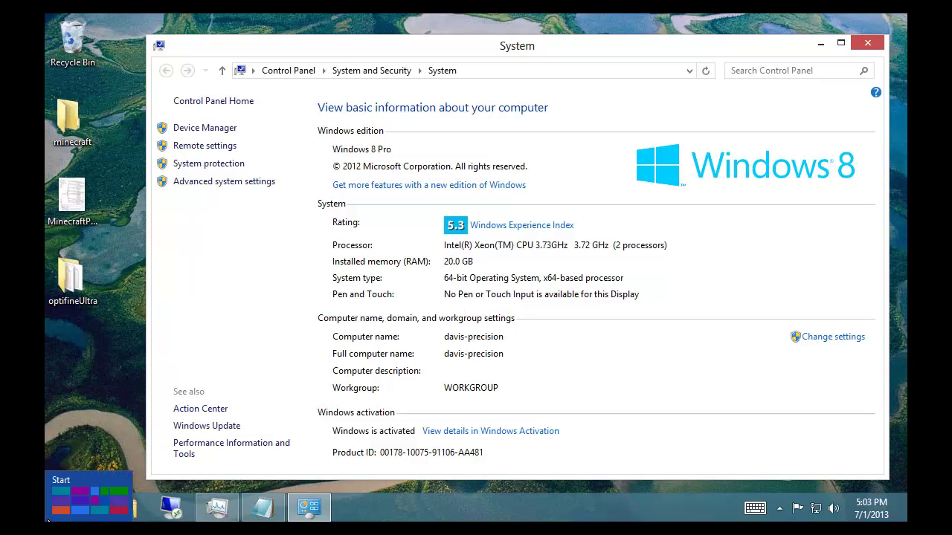
pyautogui.click(52, 518)
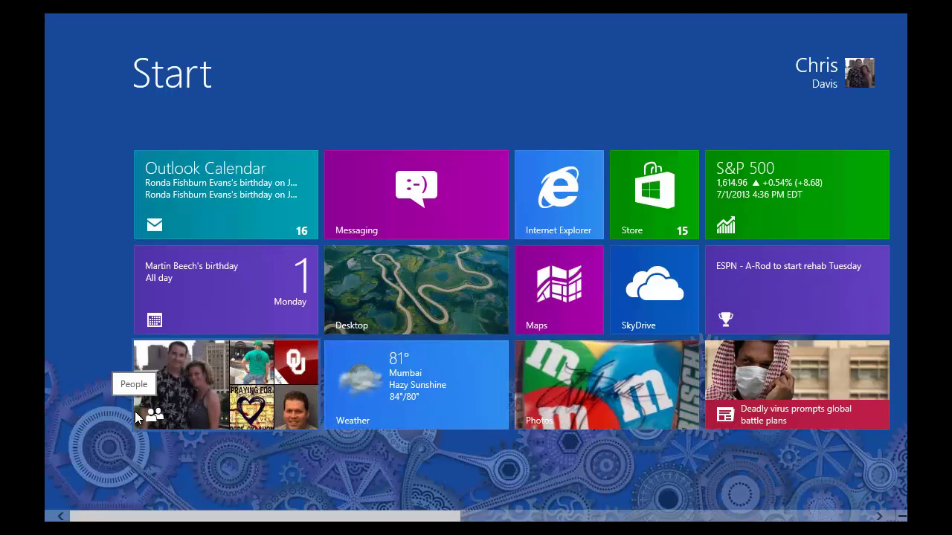
pyautogui.write('back')
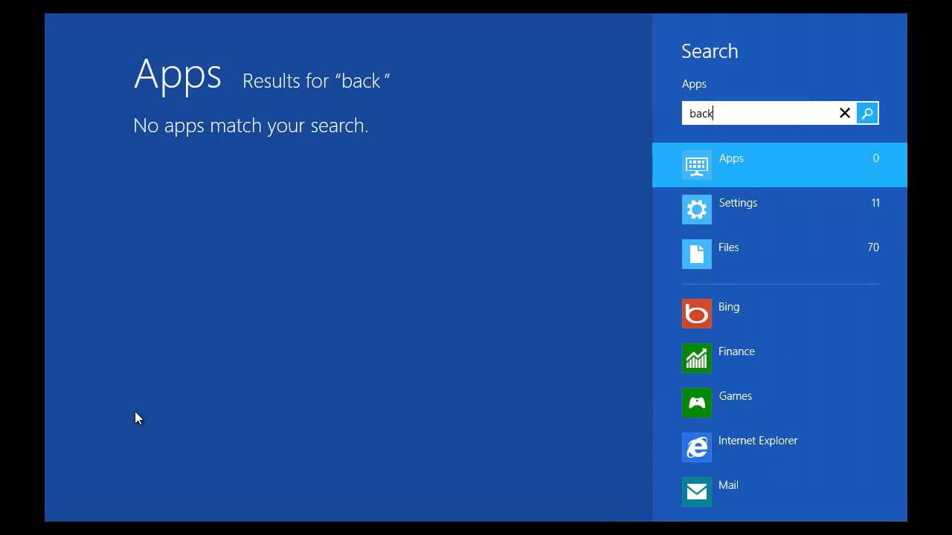
pyautogui.write('up')
pyautogui.click(746, 205)
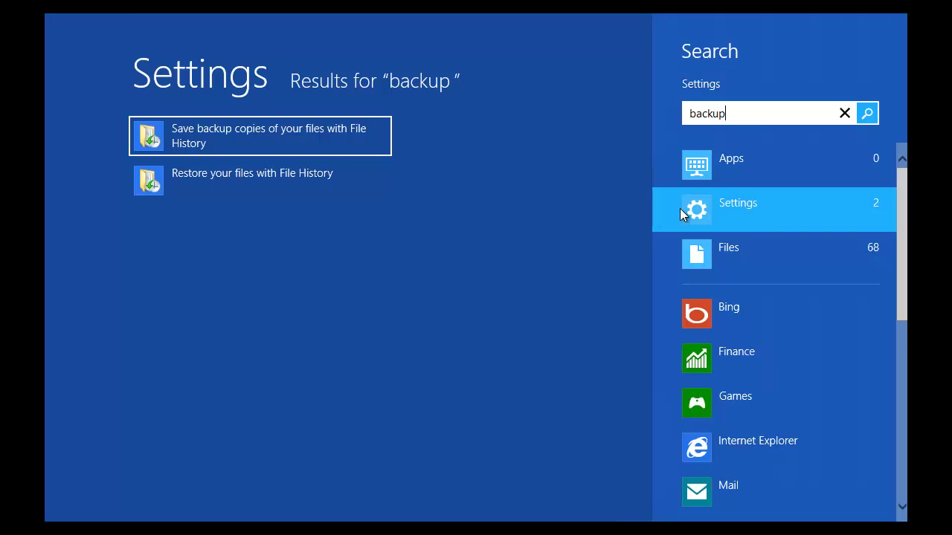
pyautogui.click(238, 138)
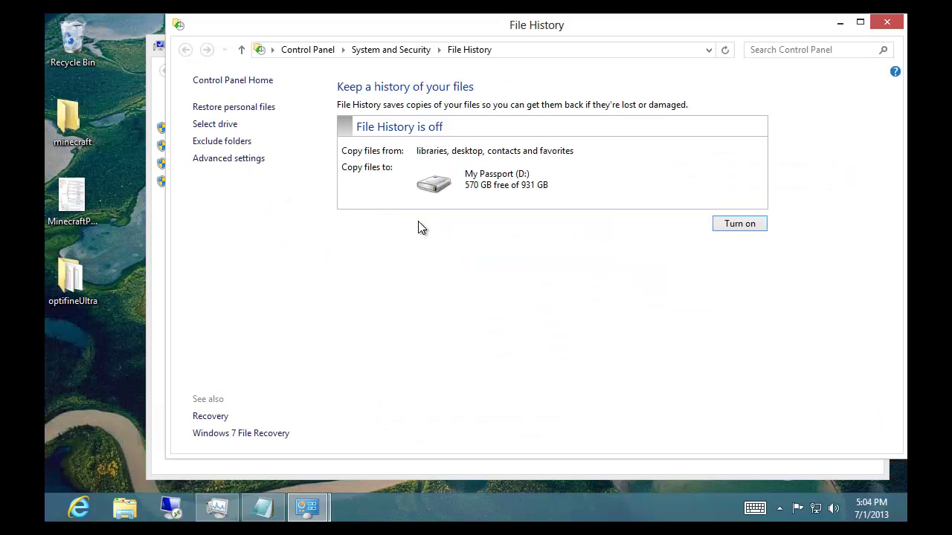
pyautogui.doubleClick(504, 33)
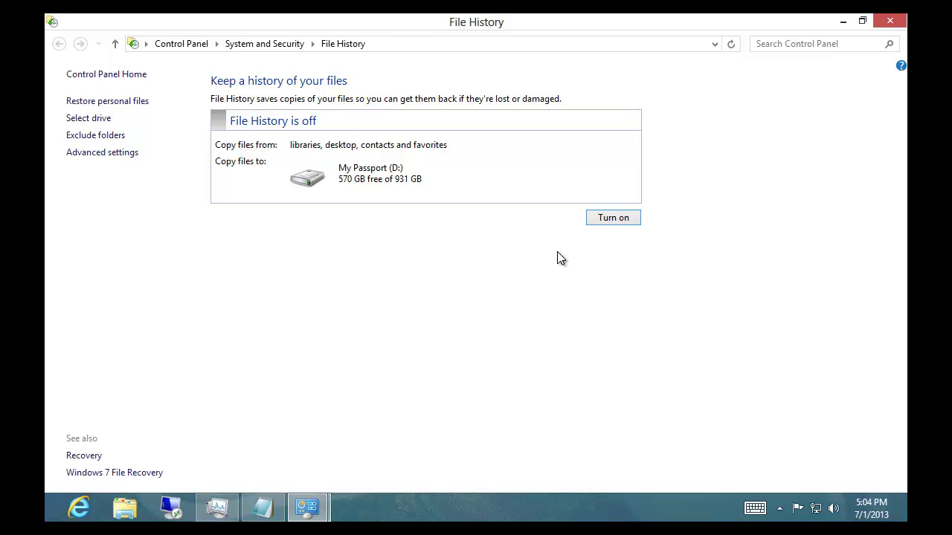
# - Check the computer's hard disk drives and the free space on My Passport (D:) in File Explorer
pyautogui.click(130, 510)
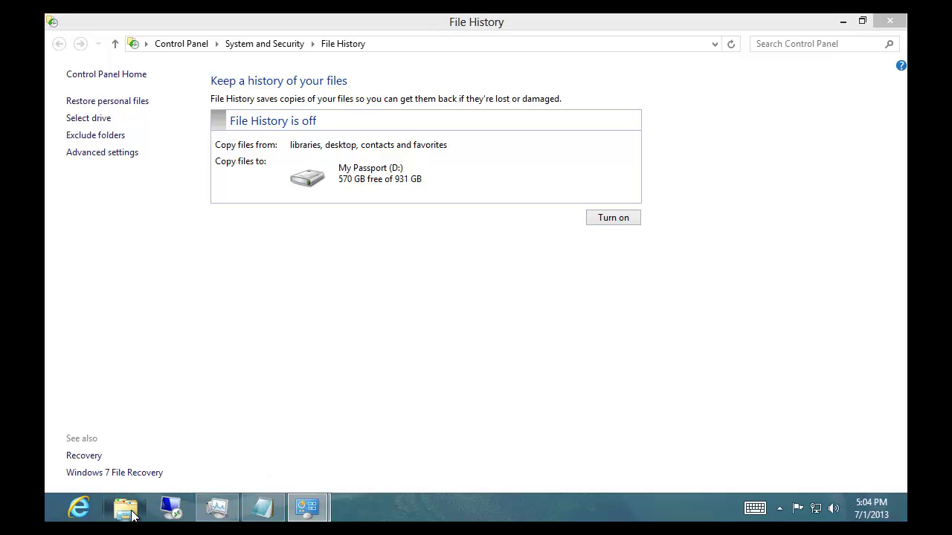
pyautogui.click(244, 392)
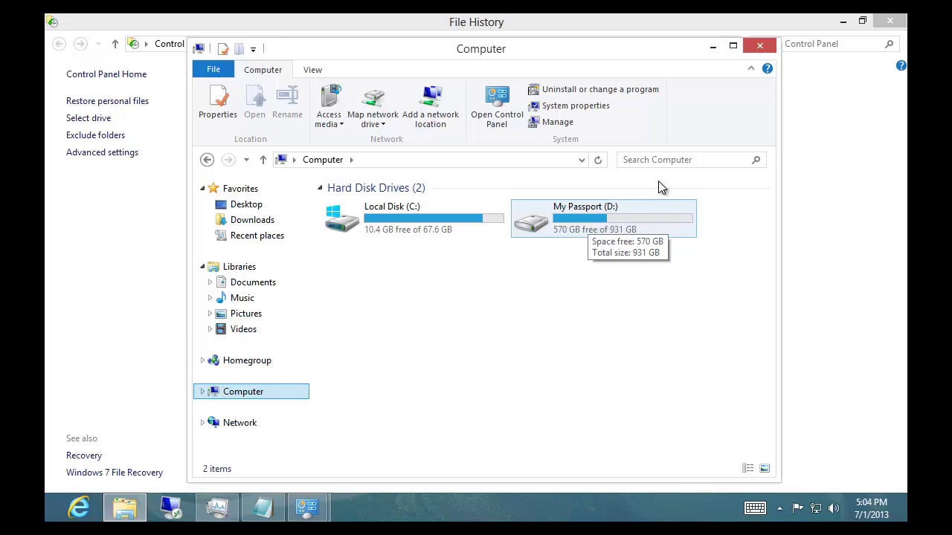
pyautogui.click(756, 48)
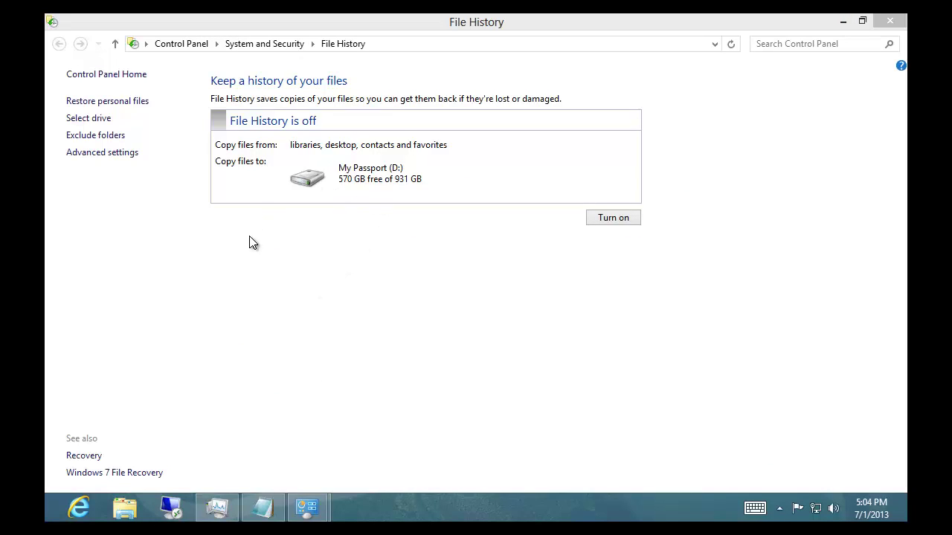
# - Start setting up a backup in Windows 7 File Recovery with My Passport (D:) as the destination
pyautogui.click(105, 475)
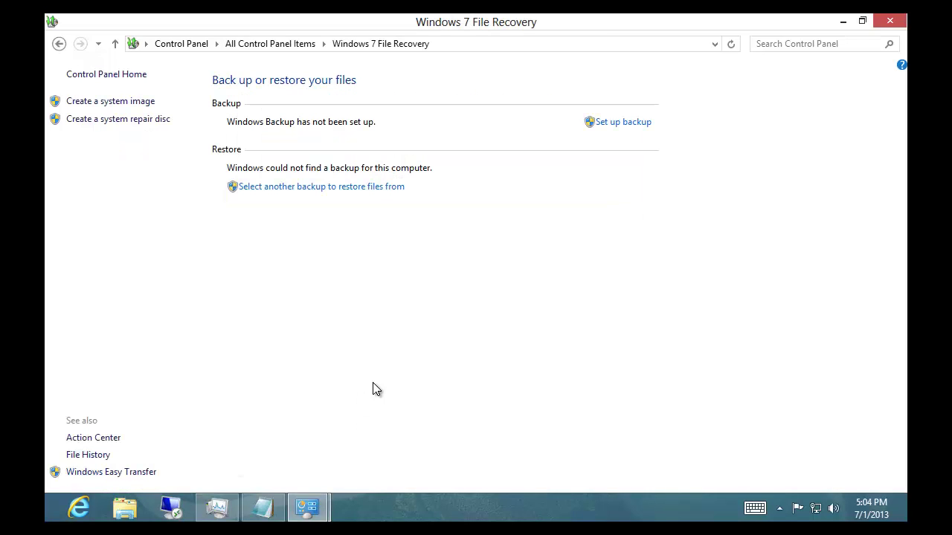
pyautogui.click(622, 124)
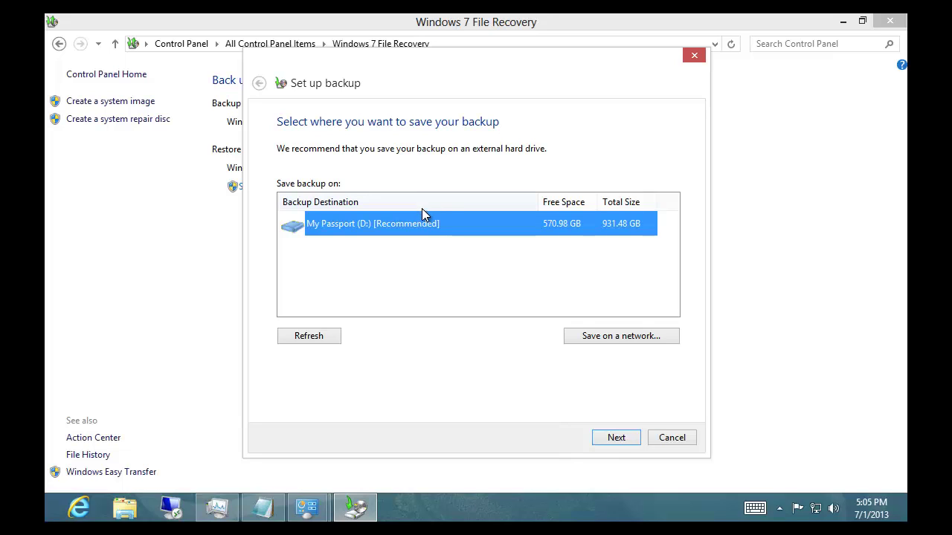
pyautogui.click(611, 441)
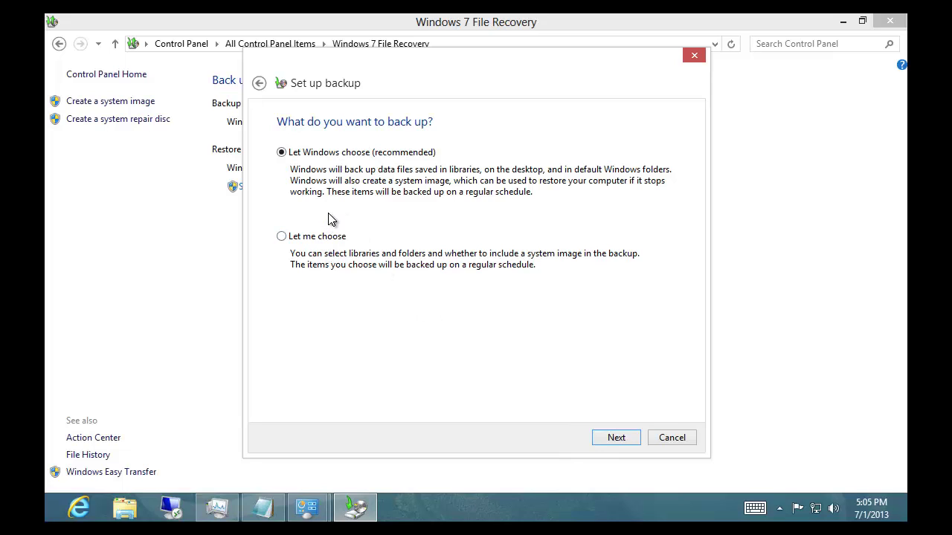
# - Choose the backup contents manually, adding Local Disk (C:) to the user libraries and system image, and proceed to the settings review
pyautogui.click(300, 249)
pyautogui.click(607, 440)
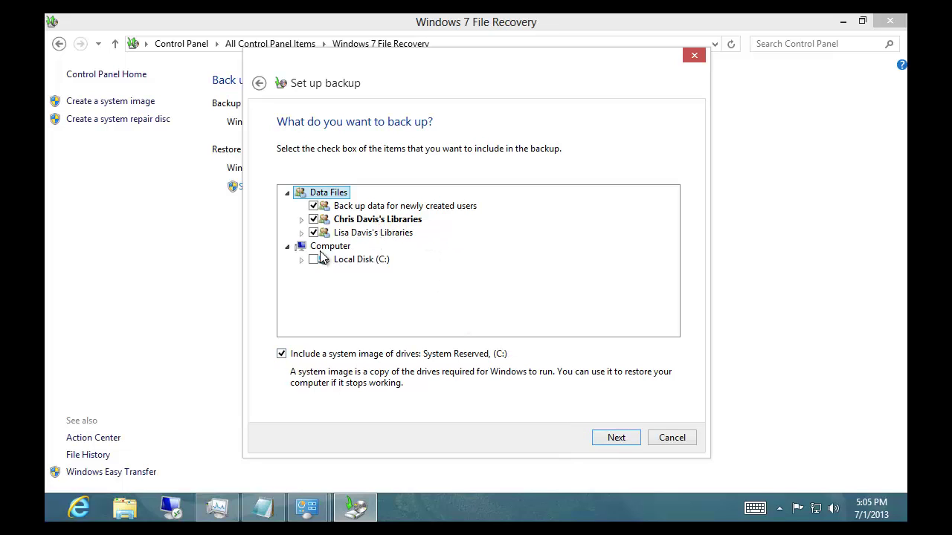
pyautogui.click(287, 247)
pyautogui.click(287, 246)
pyautogui.click(302, 260)
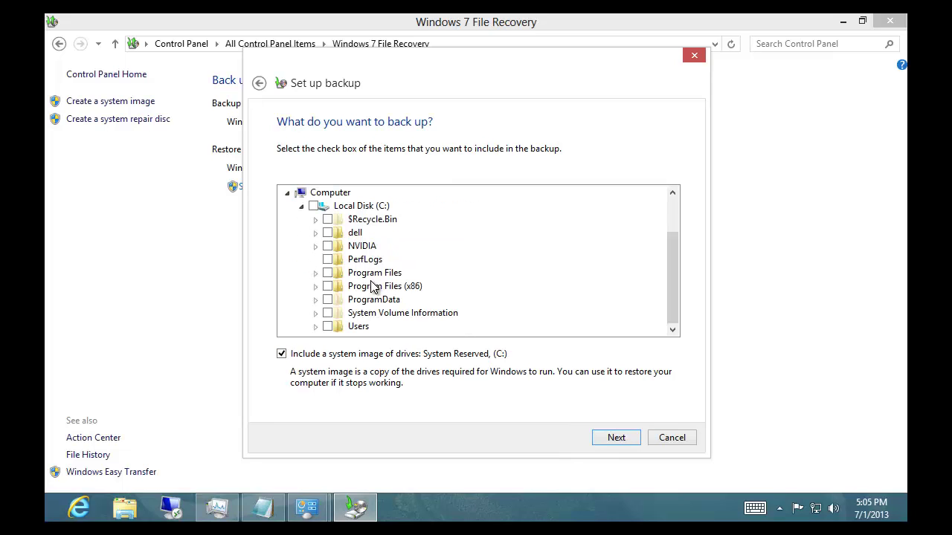
pyautogui.click(301, 206)
pyautogui.click(313, 259)
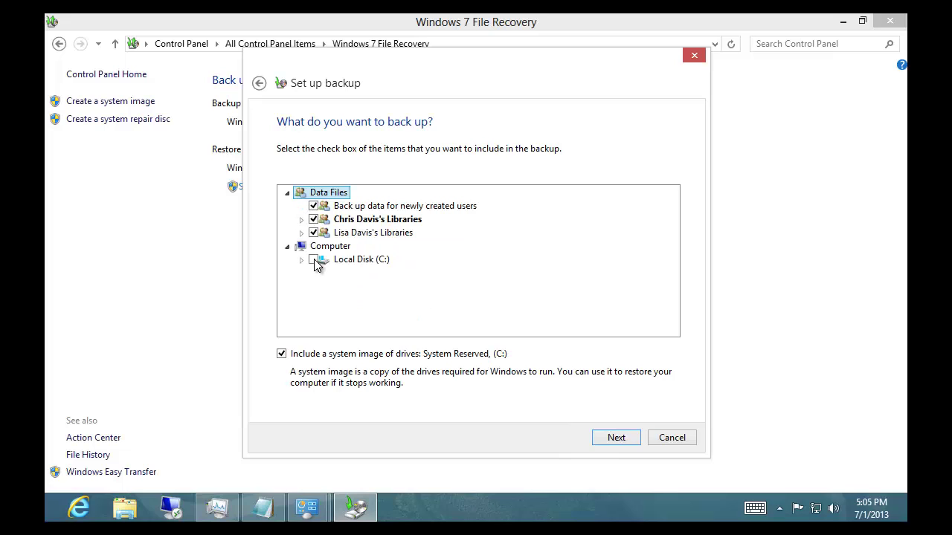
pyautogui.click(617, 438)
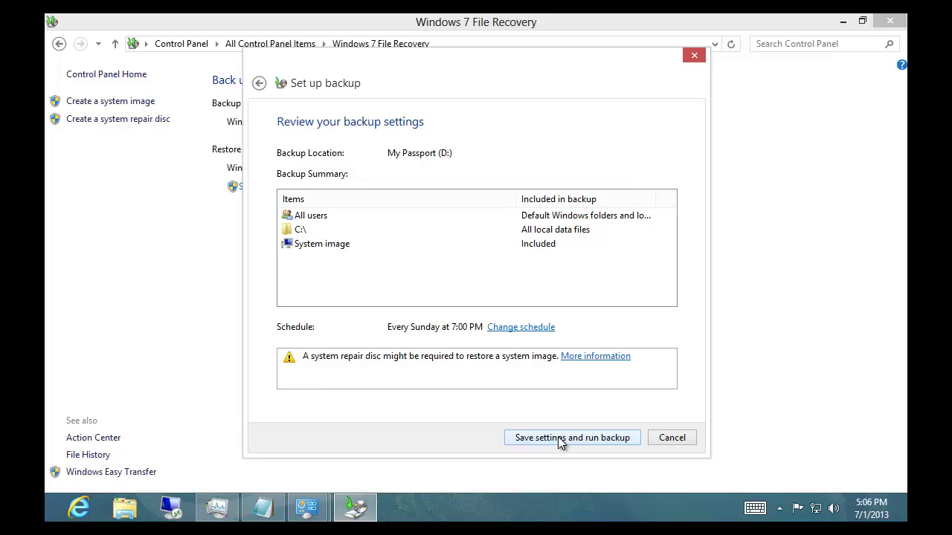
# - Switch to Internet Explorer and search Bing for "windows store install usb"
pyautogui.click(80, 509)
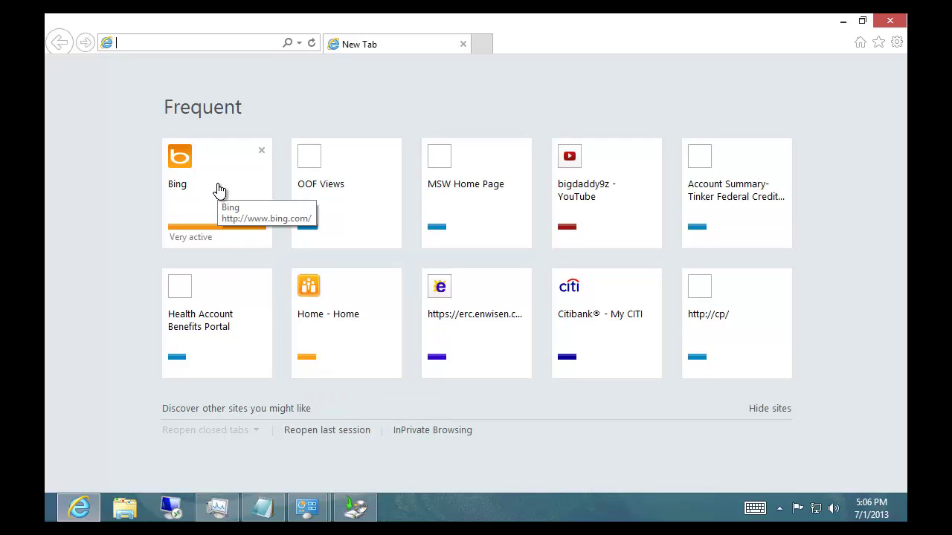
pyautogui.click(220, 190)
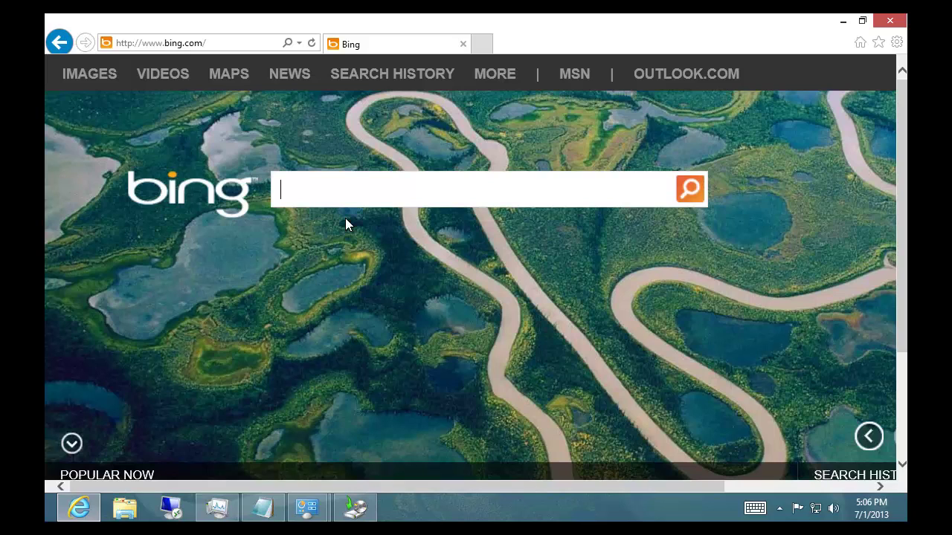
pyautogui.write('w')
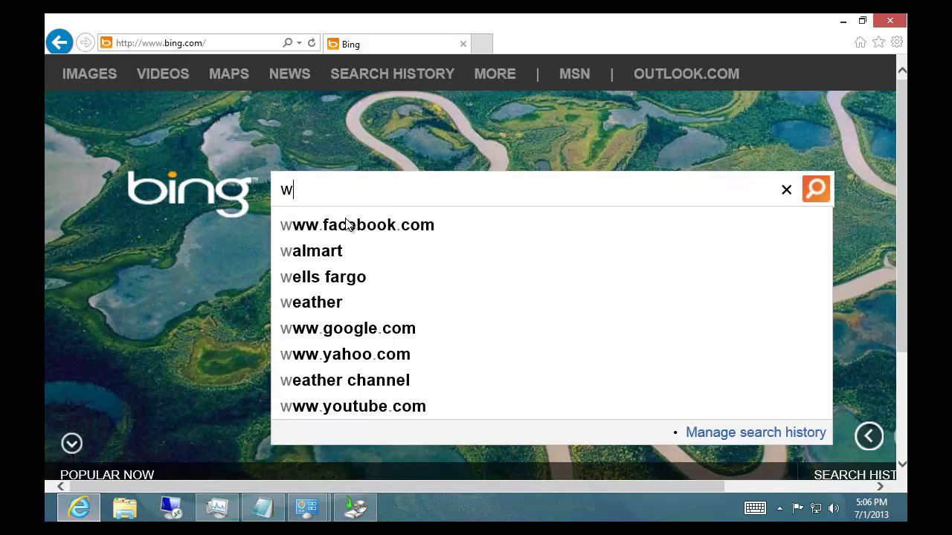
pyautogui.press('BackSpace')
pyautogui.write('windows')
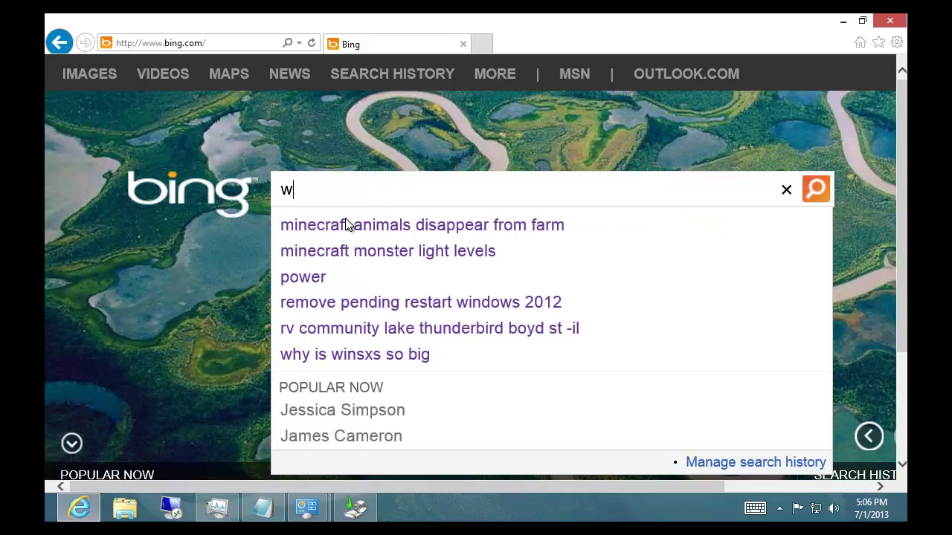
pyautogui.write(' s')
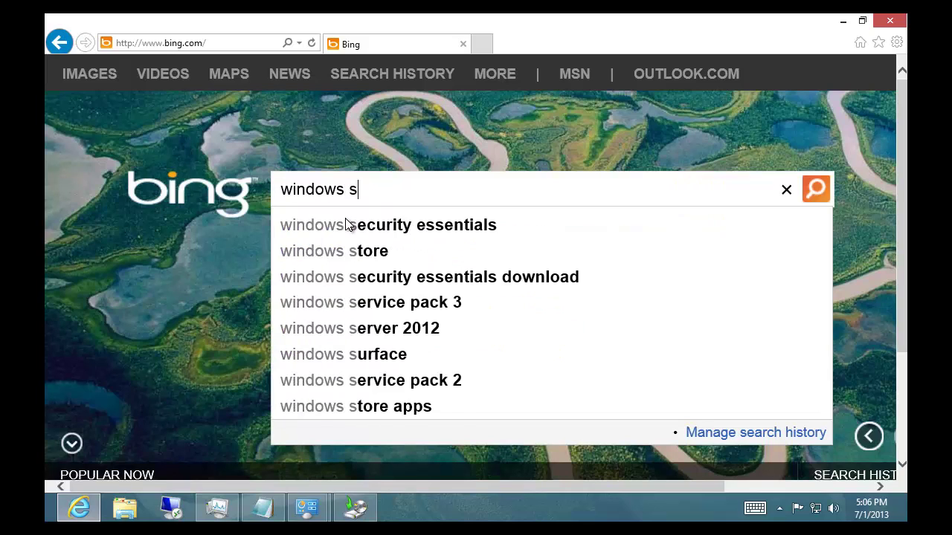
pyautogui.write('tore i')
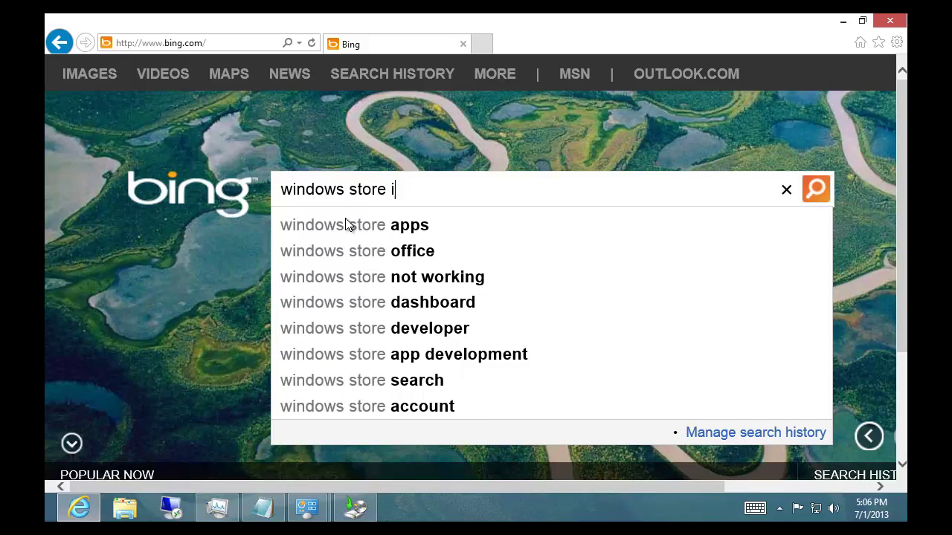
pyautogui.write('nstall ')
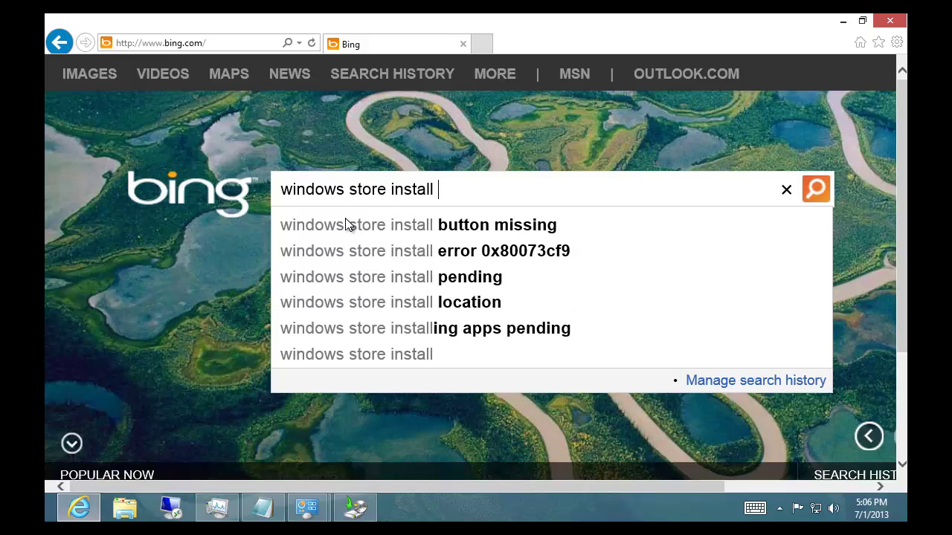
pyautogui.write('usb')
pyautogui.press('Return')
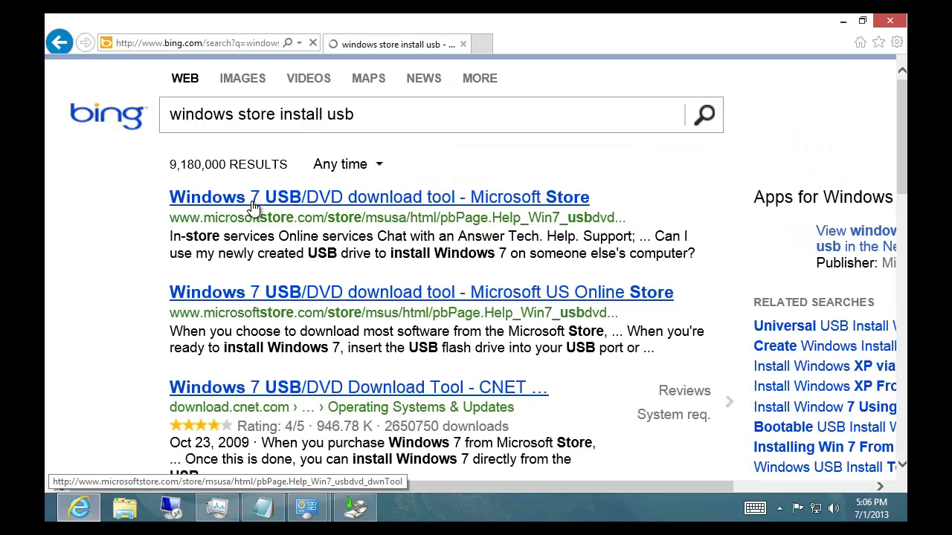
# - Review the Microsoft Store page on the Windows 7 USB/DVD download tool down to its Installation section, and close the browser
pyautogui.click(380, 199)
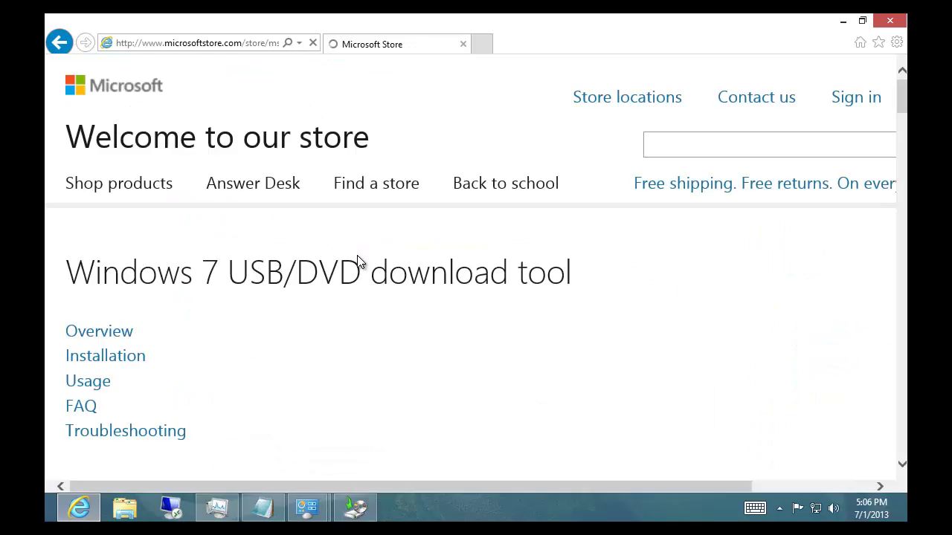
pyautogui.scroll(-6, 417, 305)
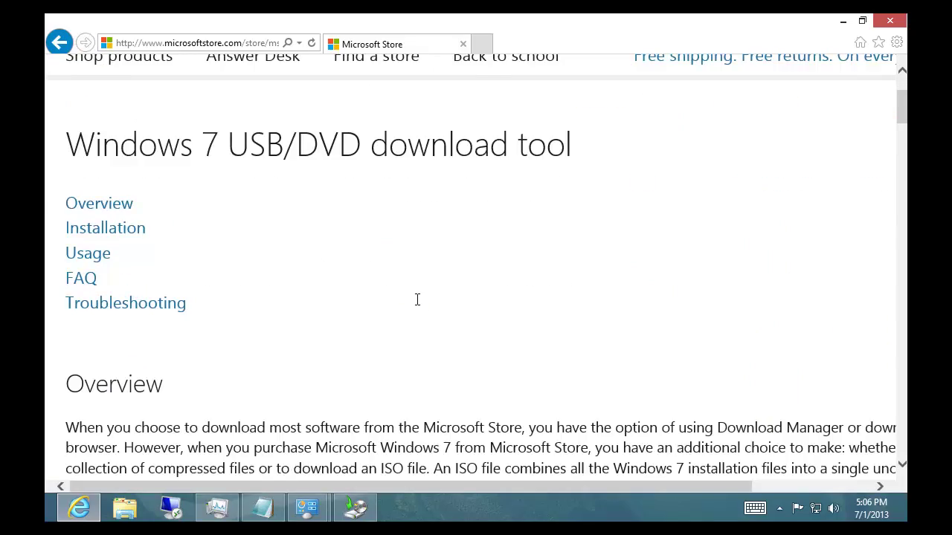
pyautogui.scroll(-8, 417, 305)
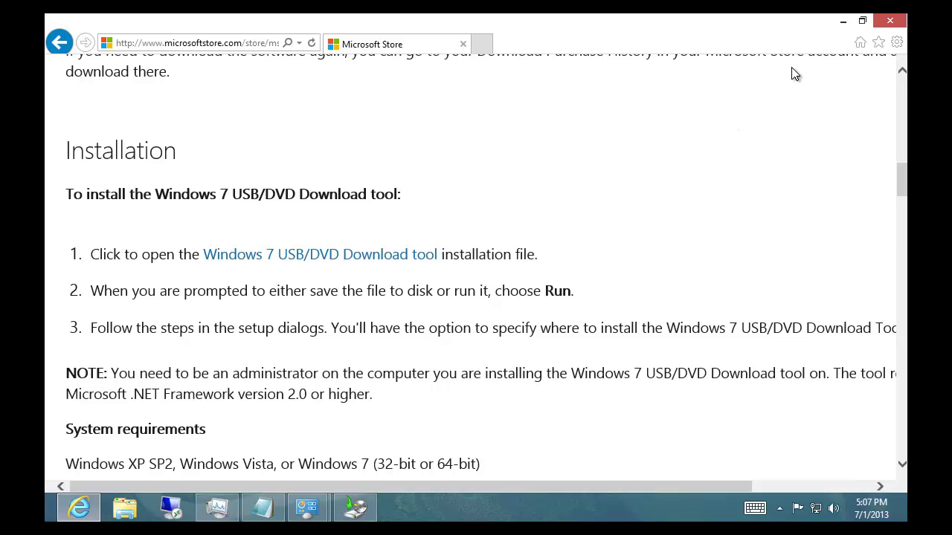
pyautogui.click(890, 20)
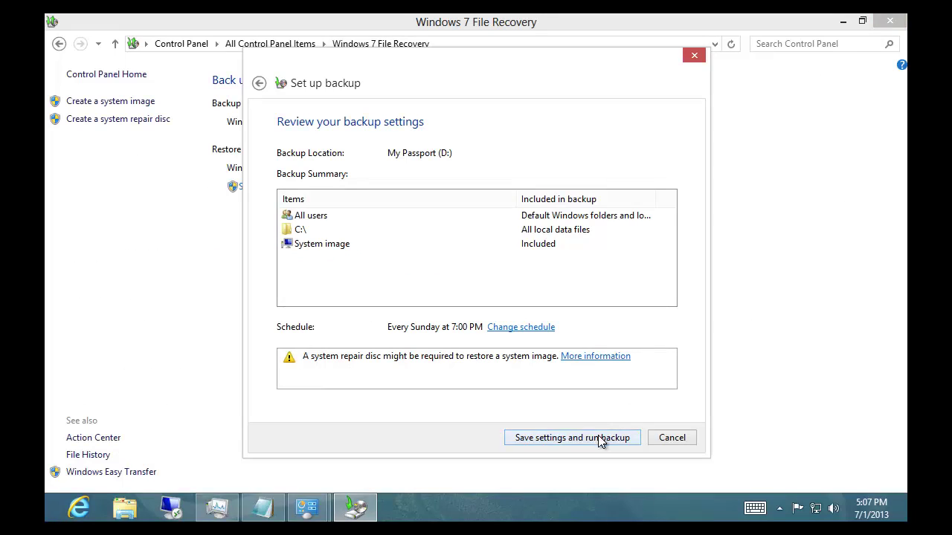
# - Save the backup settings, run the backup, and open its progress details
pyautogui.click(520, 436)
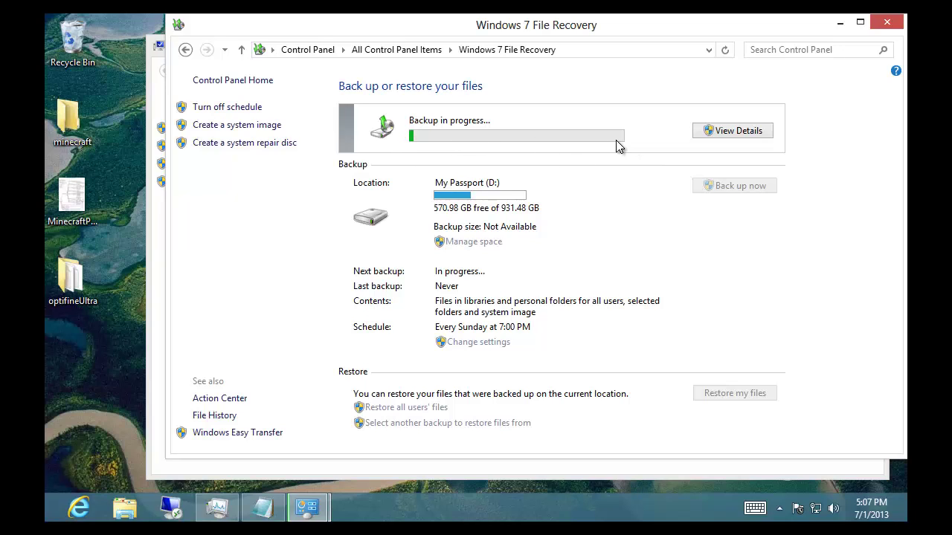
pyautogui.click(733, 130)
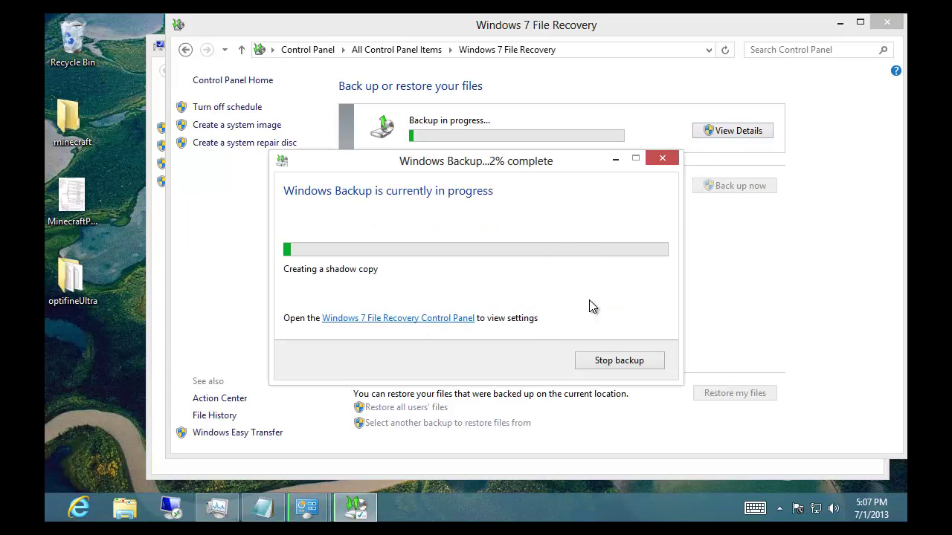
# - Examine the folders on My Passport (D:) in File Explorer, and minimize the window to return to the backup progress
pyautogui.click(134, 512)
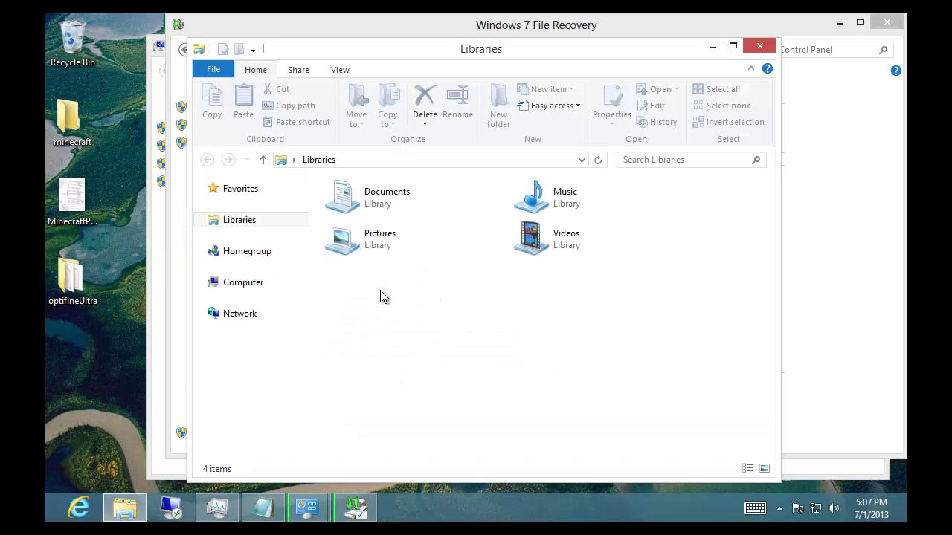
pyautogui.click(244, 393)
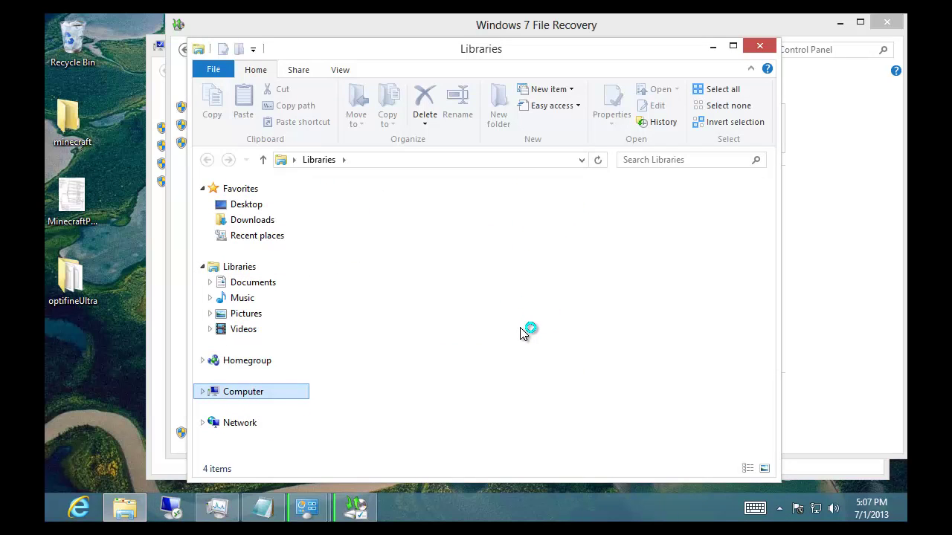
pyautogui.click(567, 225)
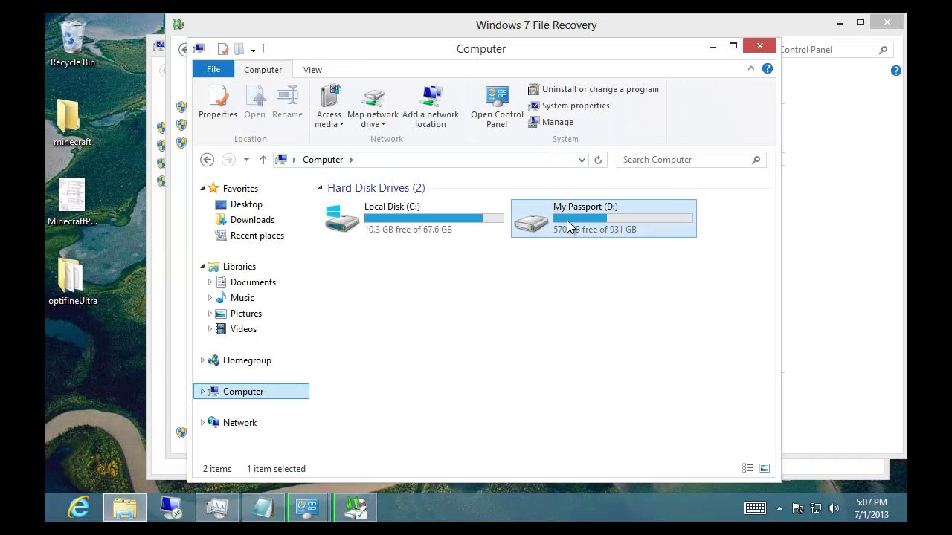
pyautogui.doubleClick(567, 226)
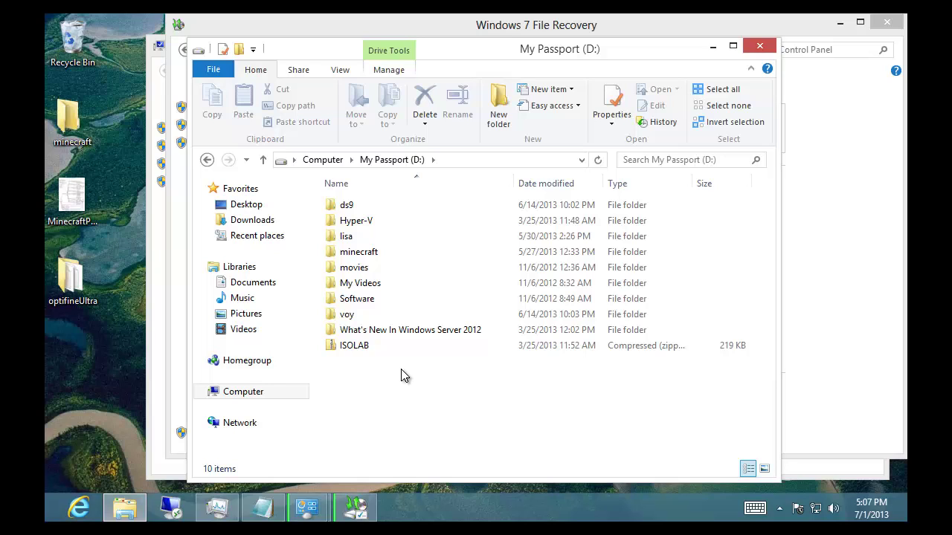
pyautogui.click(713, 47)
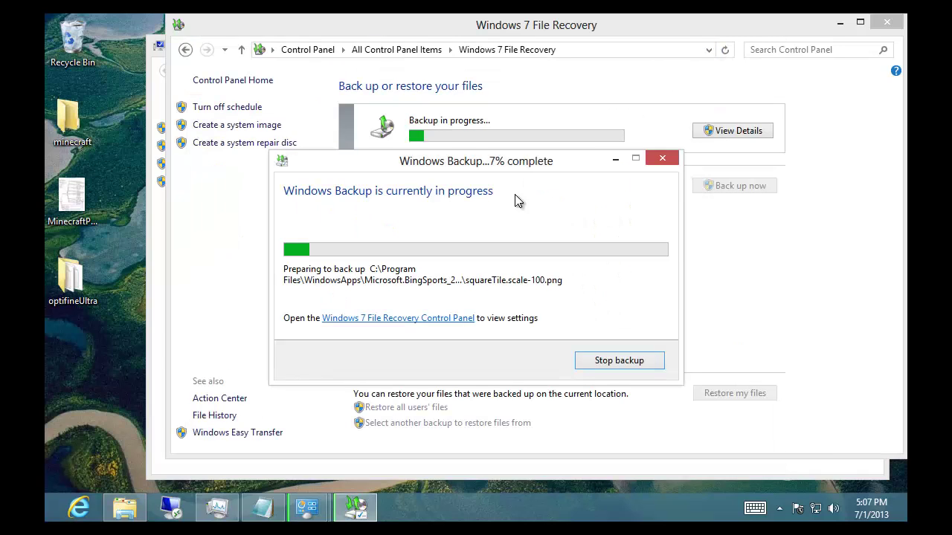